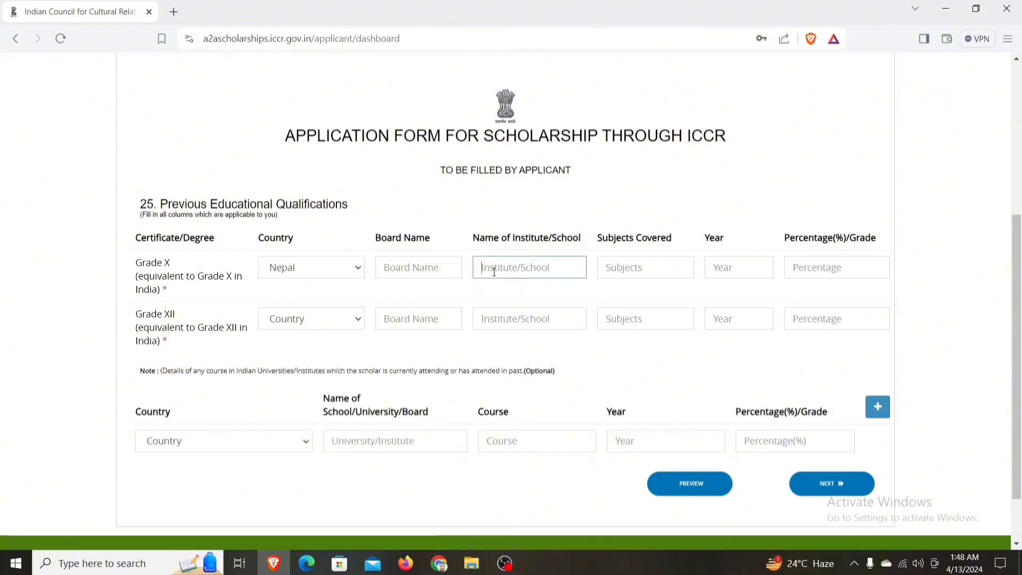
- Enter Grade X subjects, year and percentage, then Grade XII board, school LAC, subjects, 2021 and 85
left_click(616, 268)
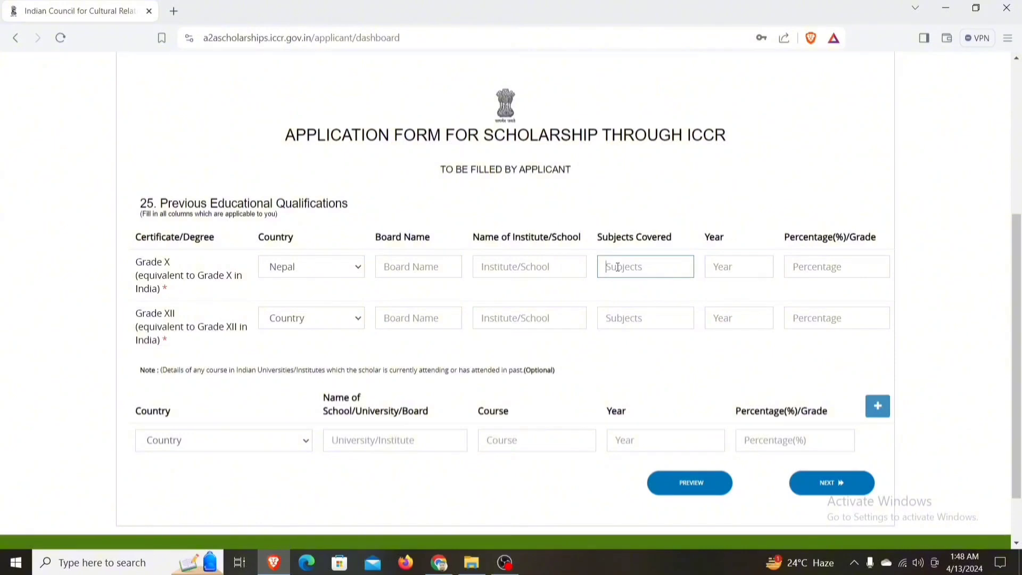
left_click(764, 263)
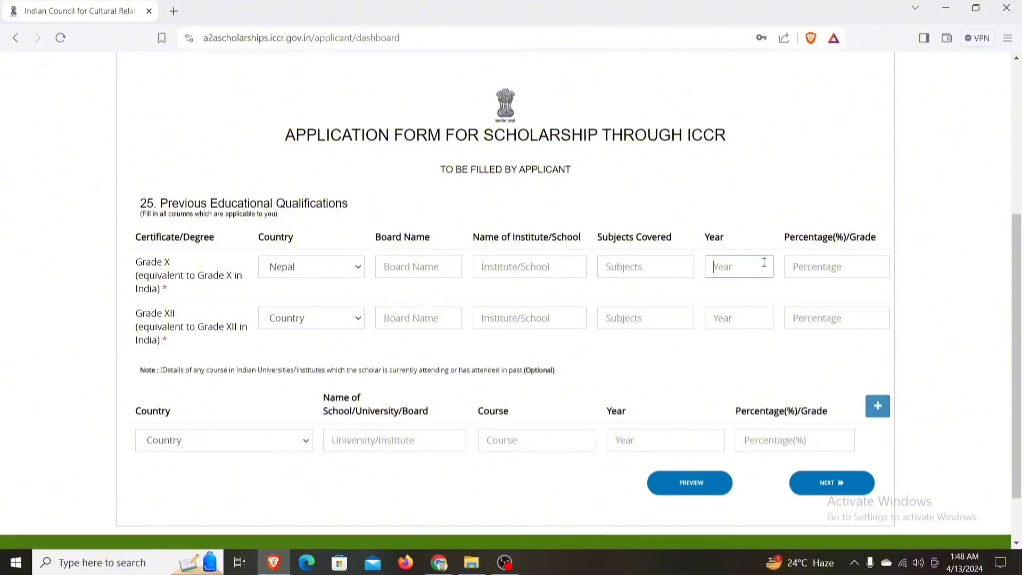
key("Tab")
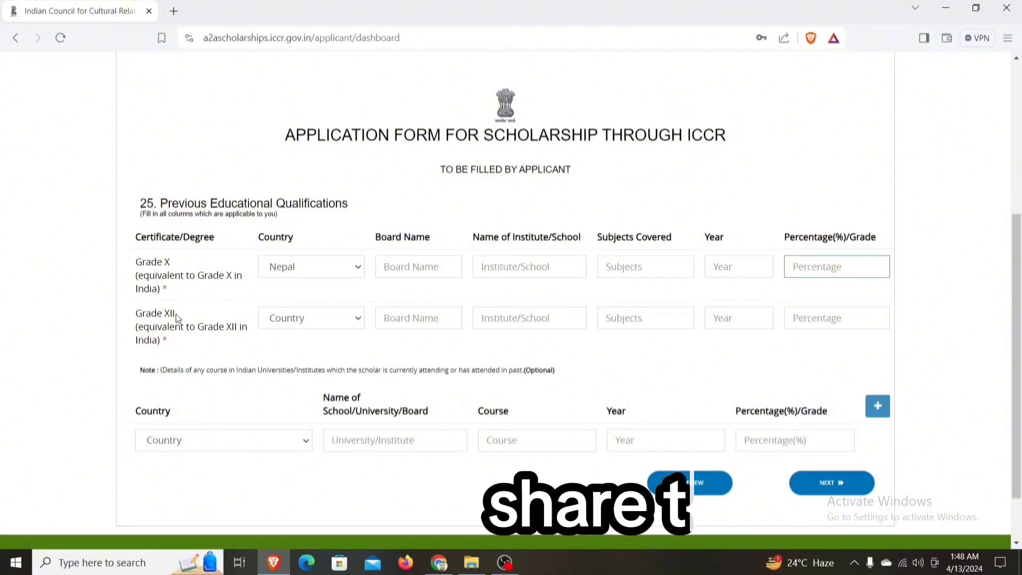
left_click(405, 319)
left_click(495, 319)
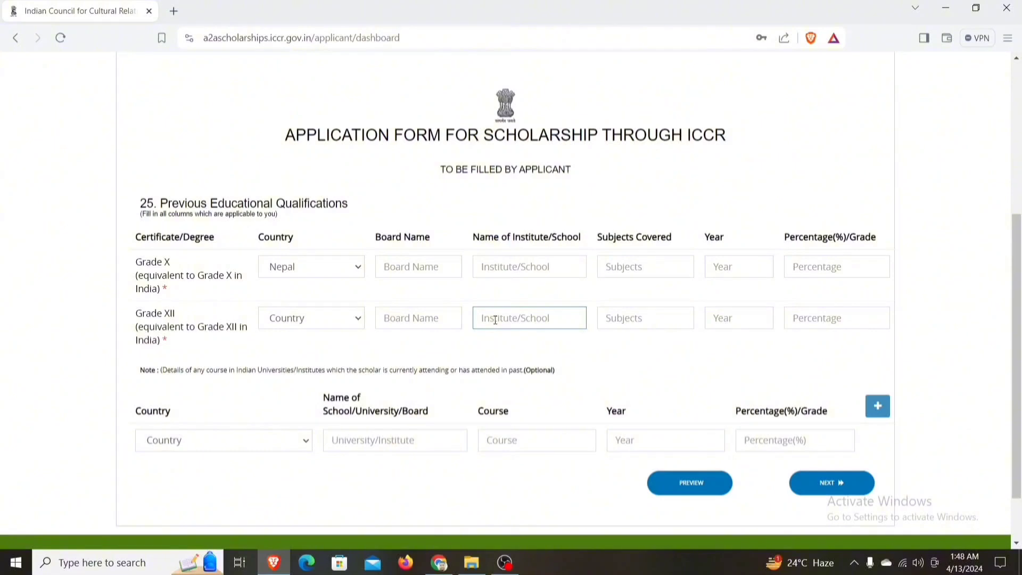
left_click(617, 319)
left_click(724, 323)
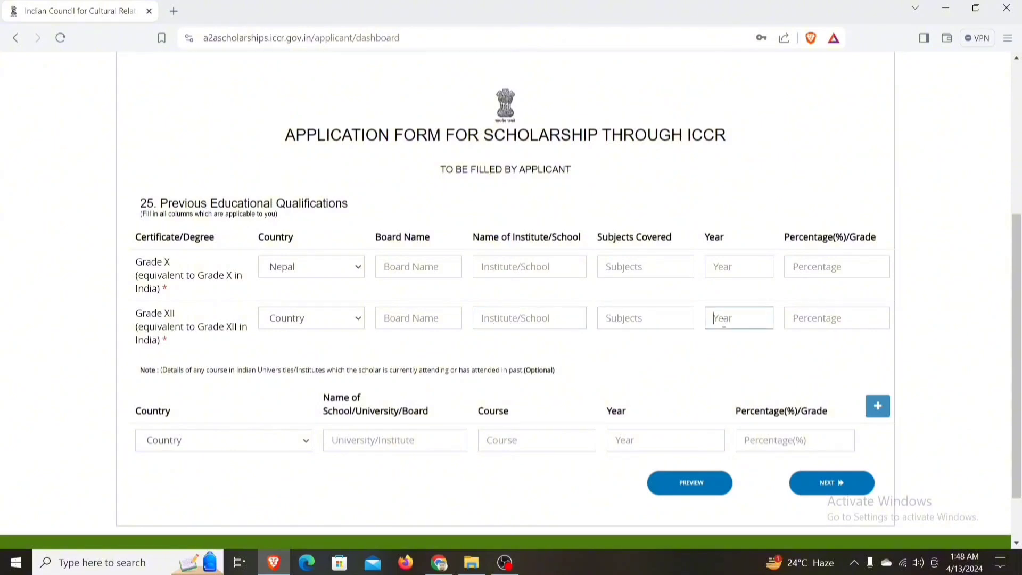
left_click(811, 317)
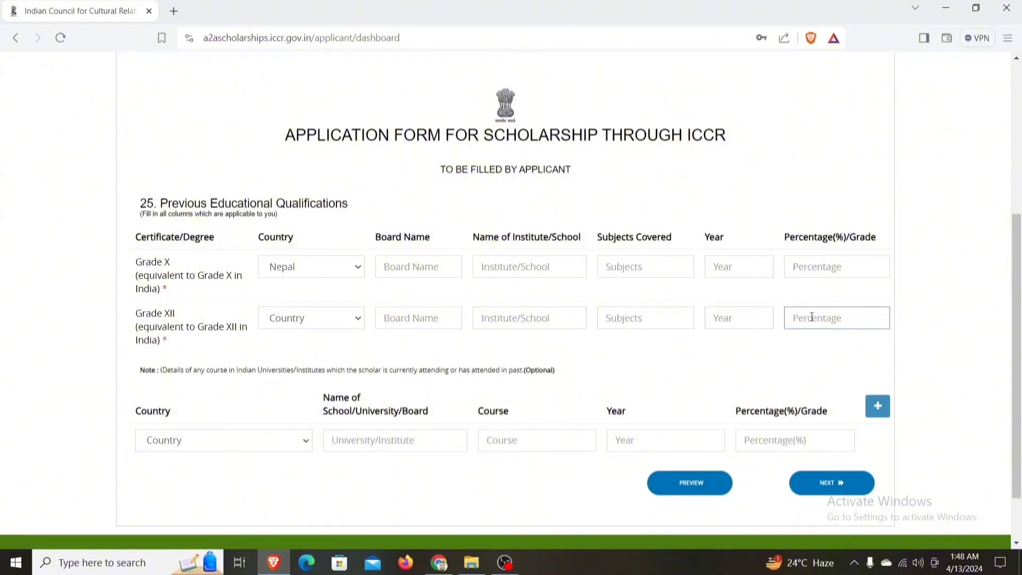
left_click(691, 355)
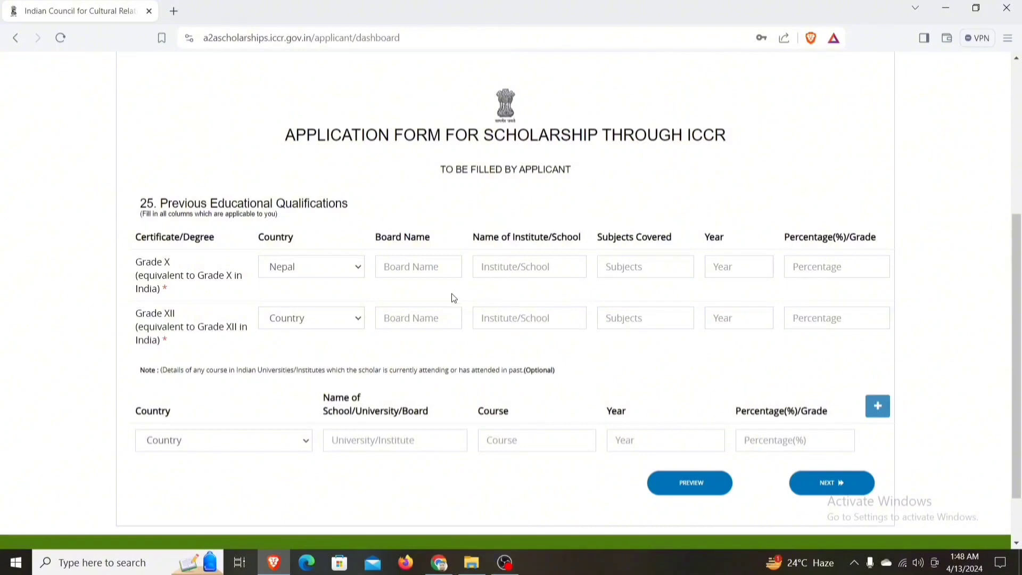
- Set the Grade X row to country Nepal, board NEB and school SIA
left_click(327, 272)
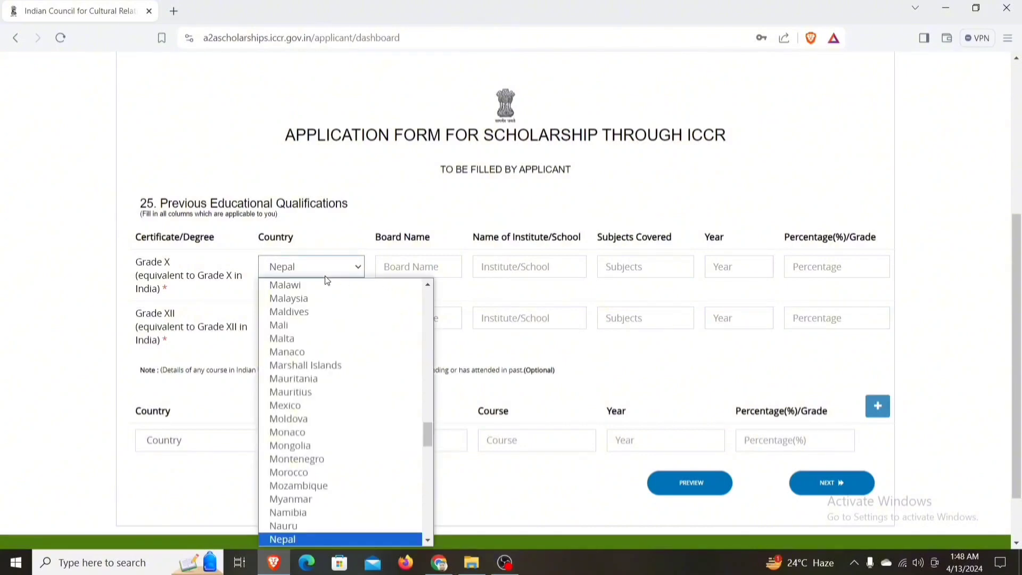
left_click(325, 275)
type("NEB")
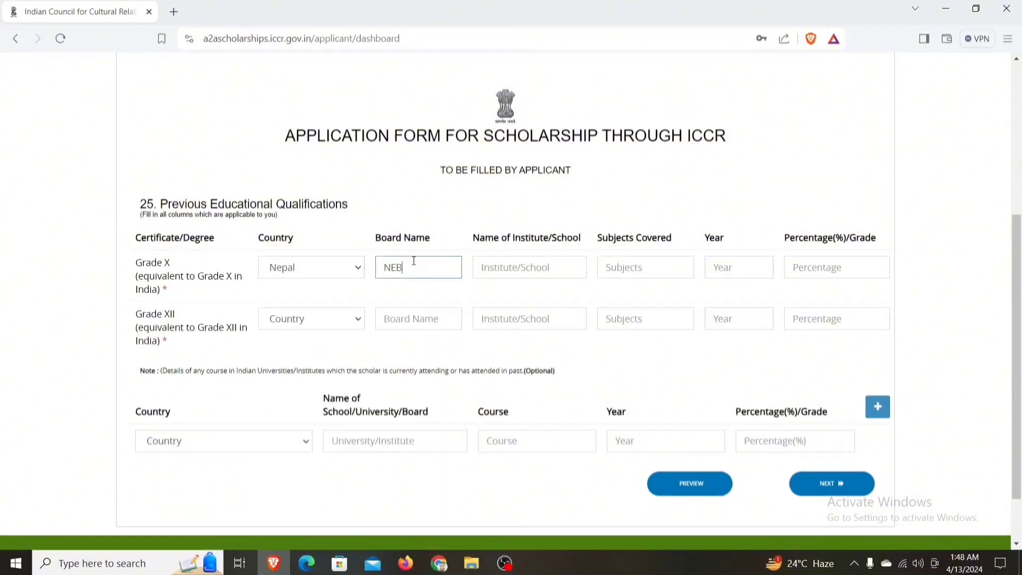
left_click(492, 268)
type("SIA")
key("Tab")
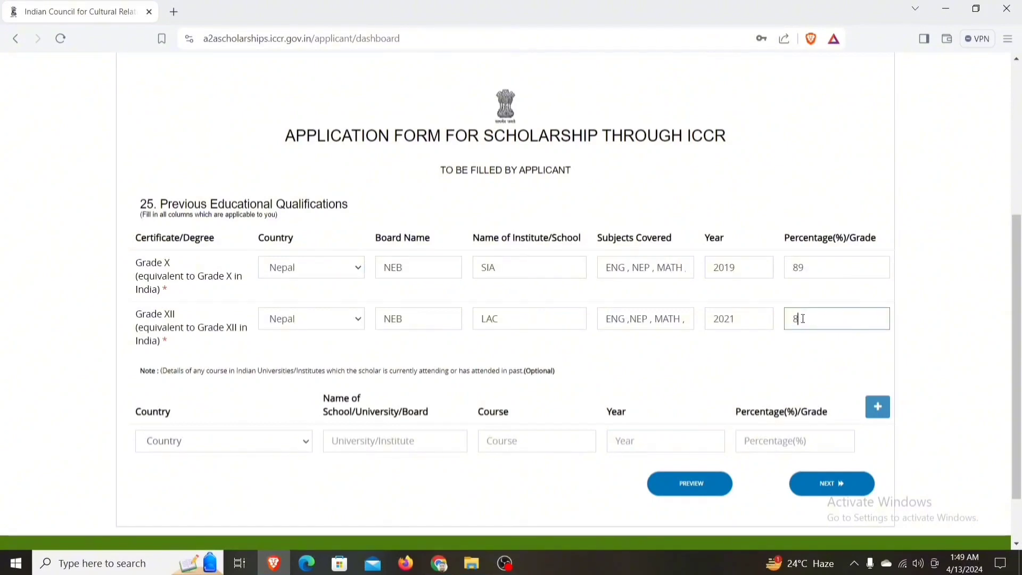
type("5")
scroll(611, 373, "down", 2)
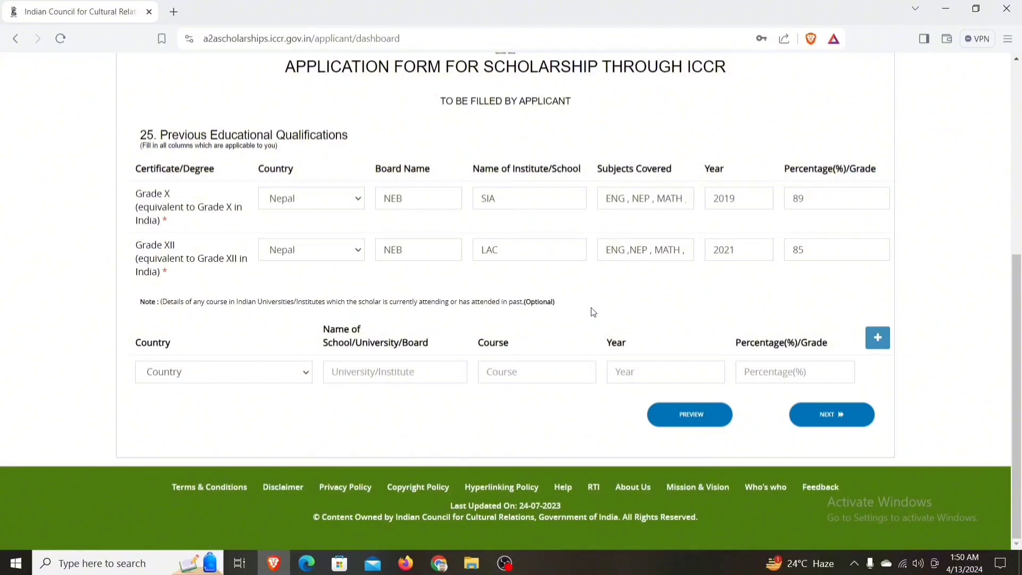
left_click(223, 368)
left_click(202, 375)
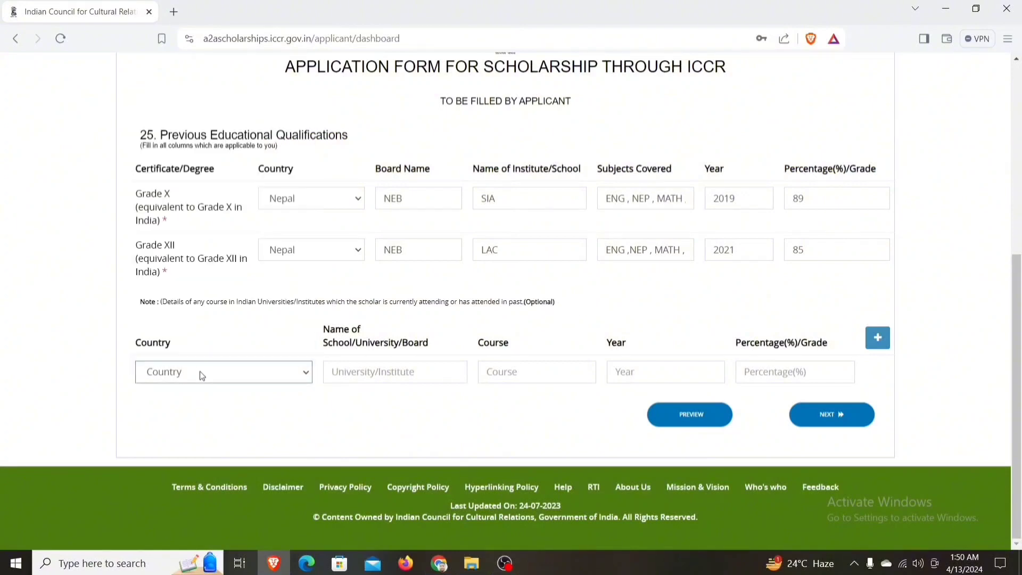
left_click(362, 371)
left_click(514, 372)
left_click(651, 367)
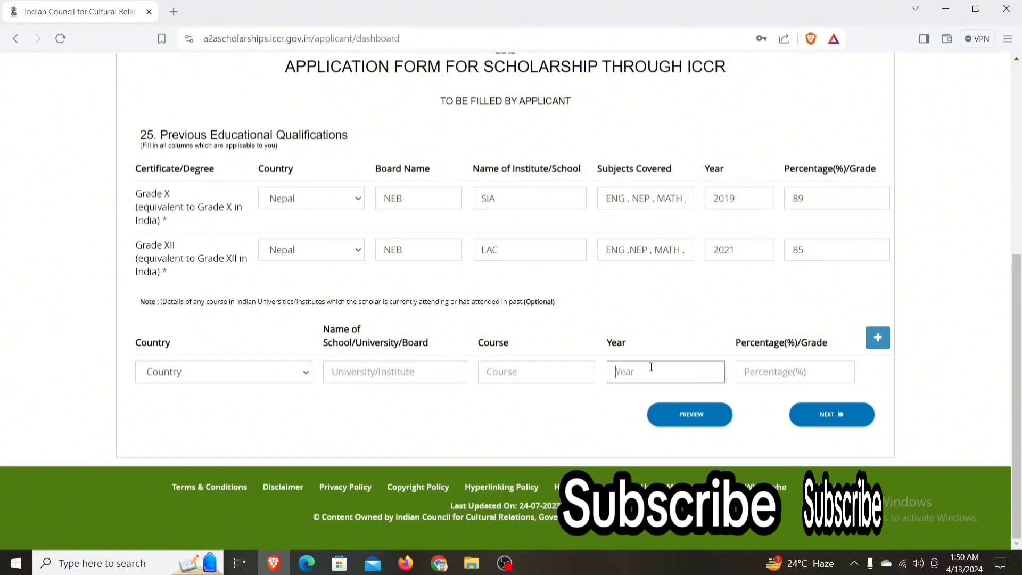
left_click(754, 369)
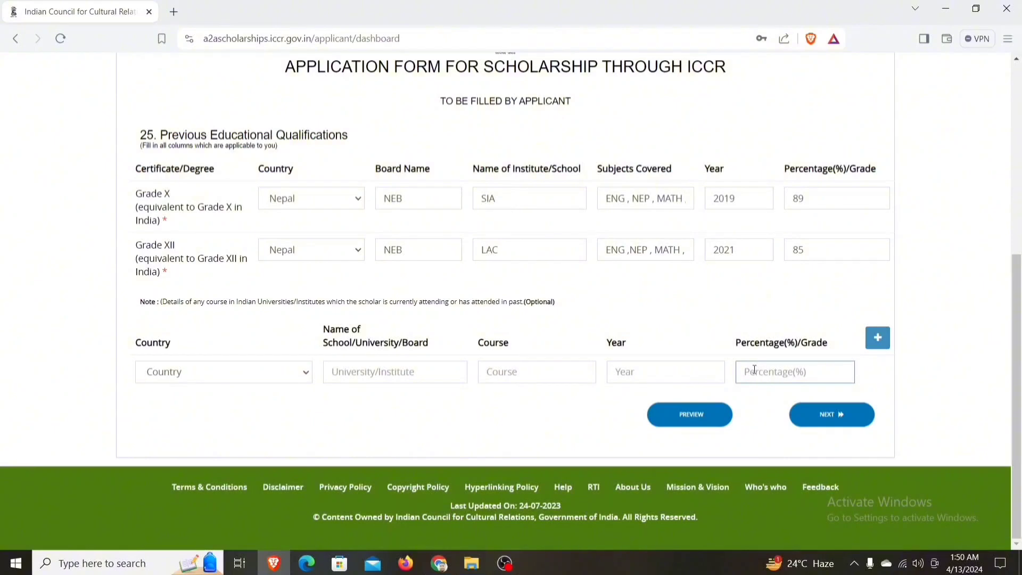
left_click(273, 379)
left_click(344, 372)
left_click(502, 370)
left_click(588, 313)
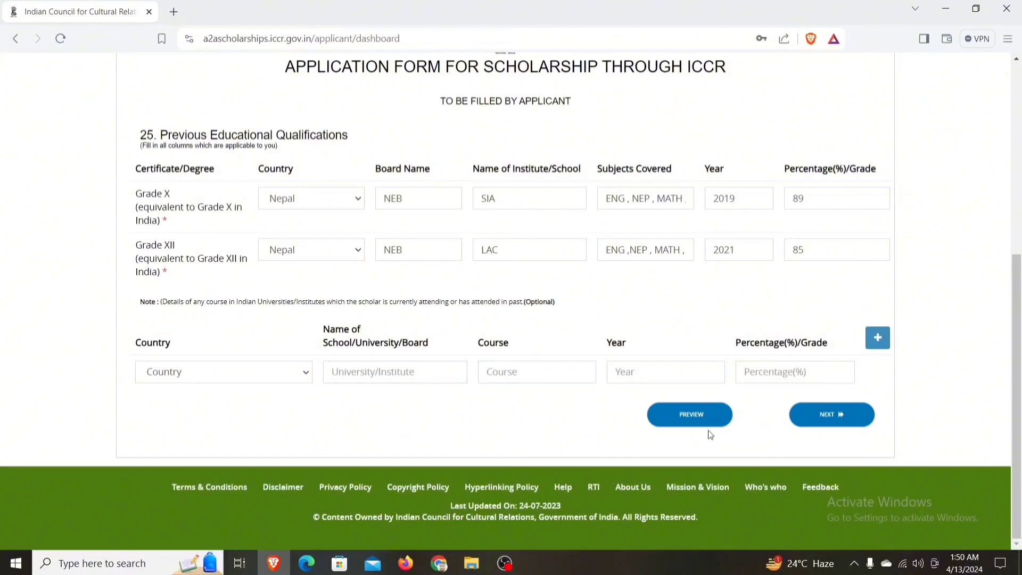
- Save the qualifications and advance to the Other Details tab
left_click(830, 418)
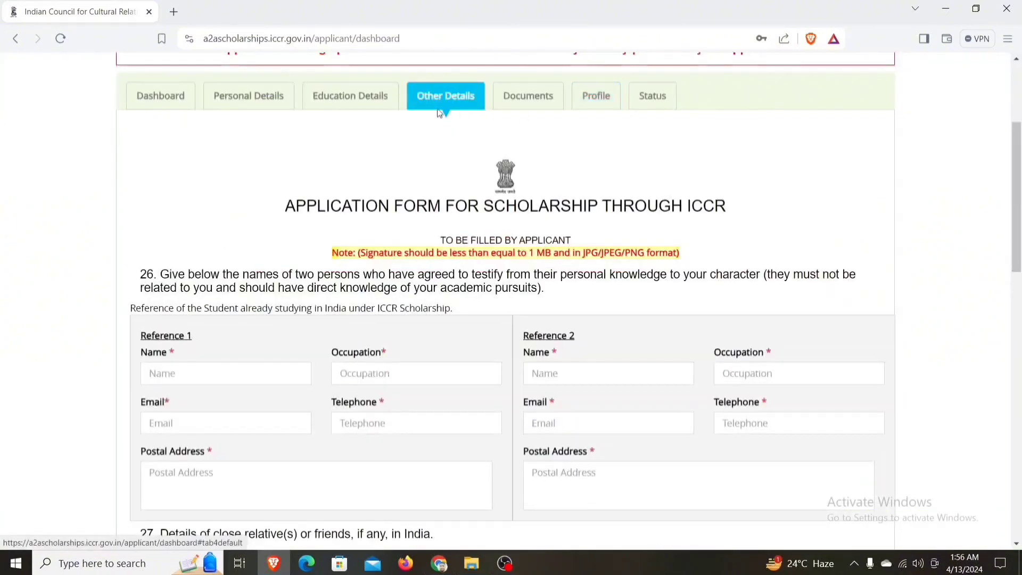
scroll(439, 112, "down", 1)
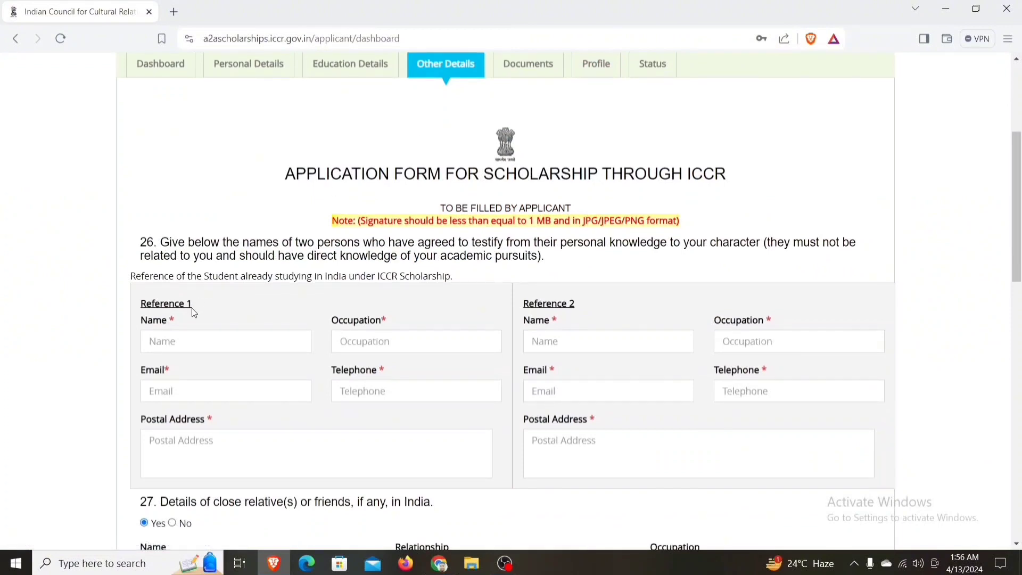
scroll(578, 311, "down", 1)
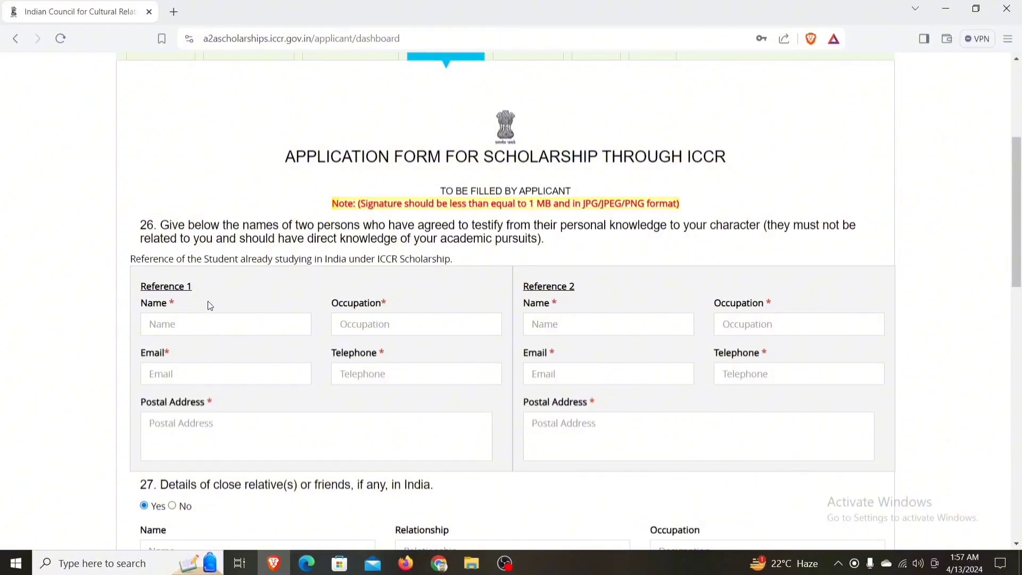
- Go through the Reference 1 and Reference 2 fields of the character references section
left_click(212, 327)
left_click(352, 324)
left_click(259, 369)
left_click(354, 367)
left_click(220, 425)
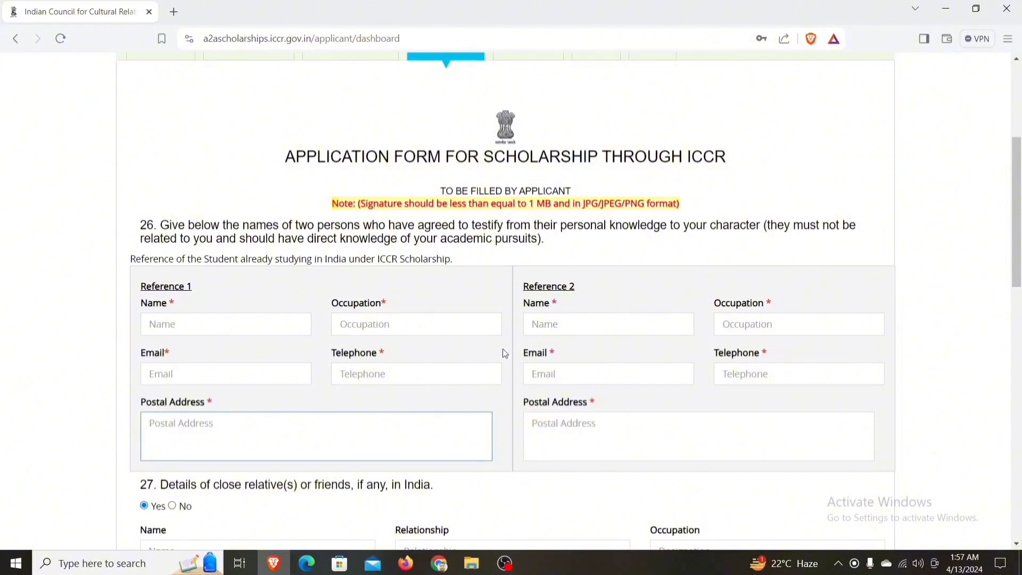
left_click(598, 312)
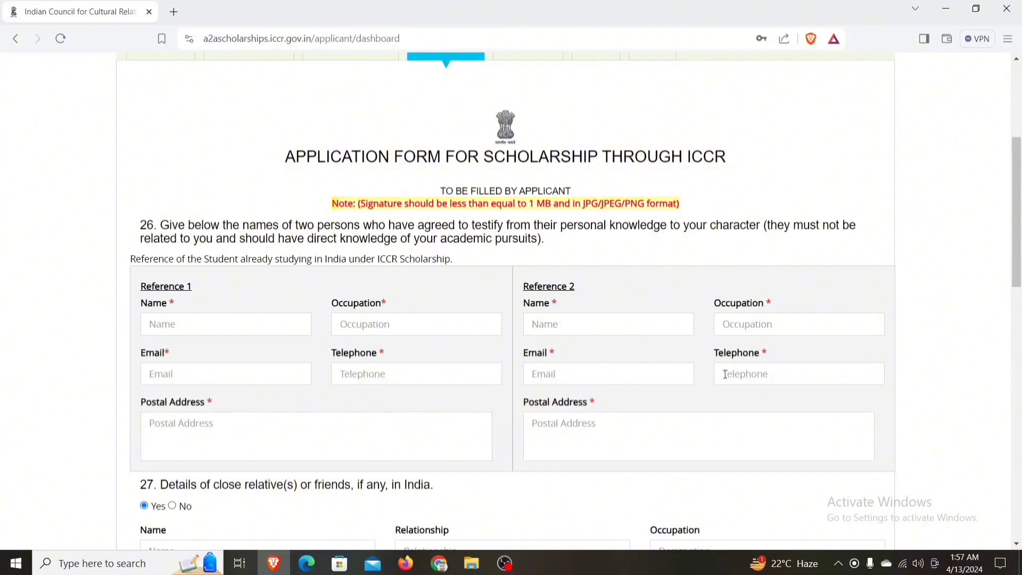
left_click(604, 424)
scroll(604, 424, "down", 1)
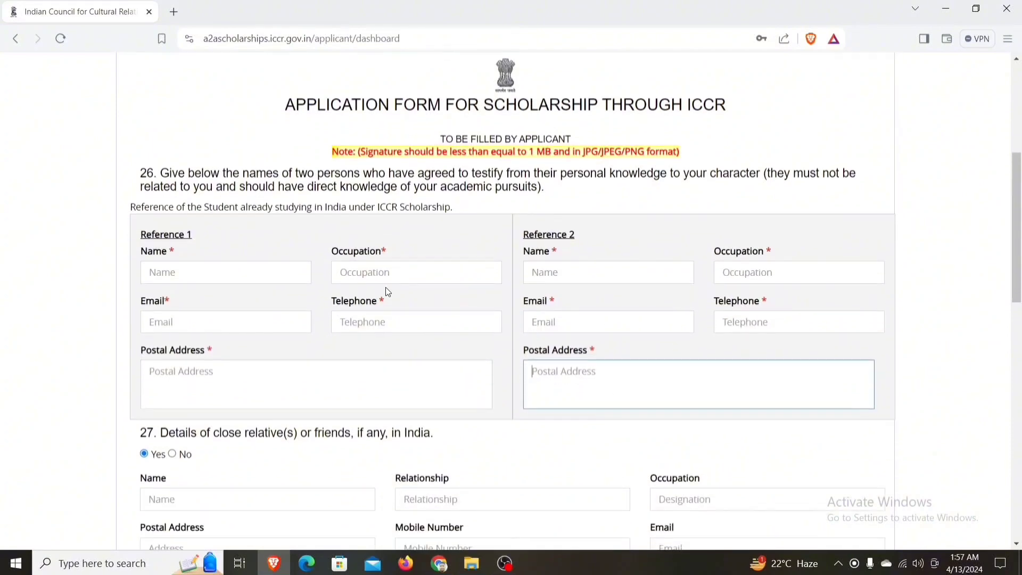
- Enter the first reference's name and RAUTAHAT in the occupation field, then complete Reference 2's address
left_click(224, 271)
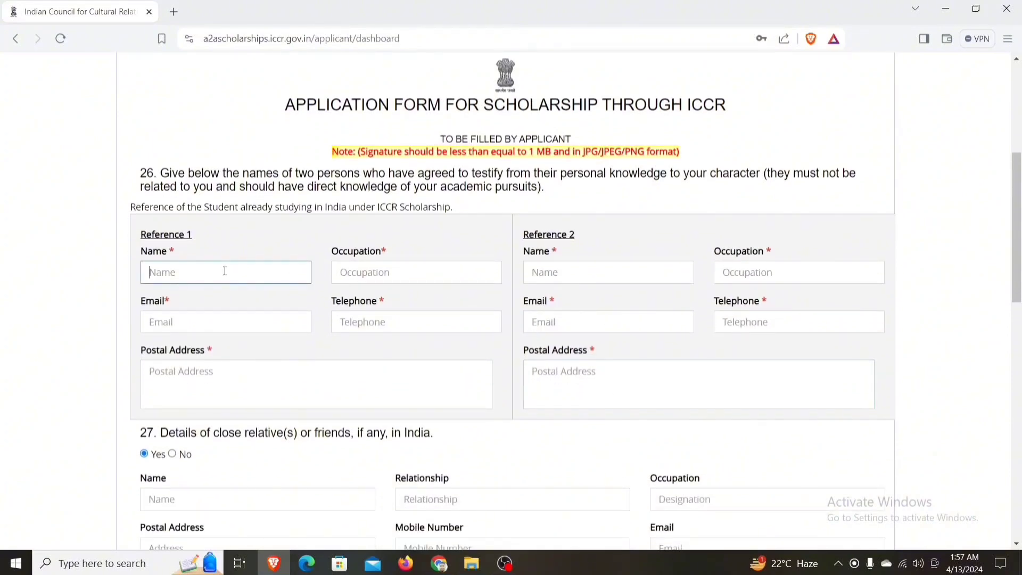
type("PRADIP")
left_click(364, 273)
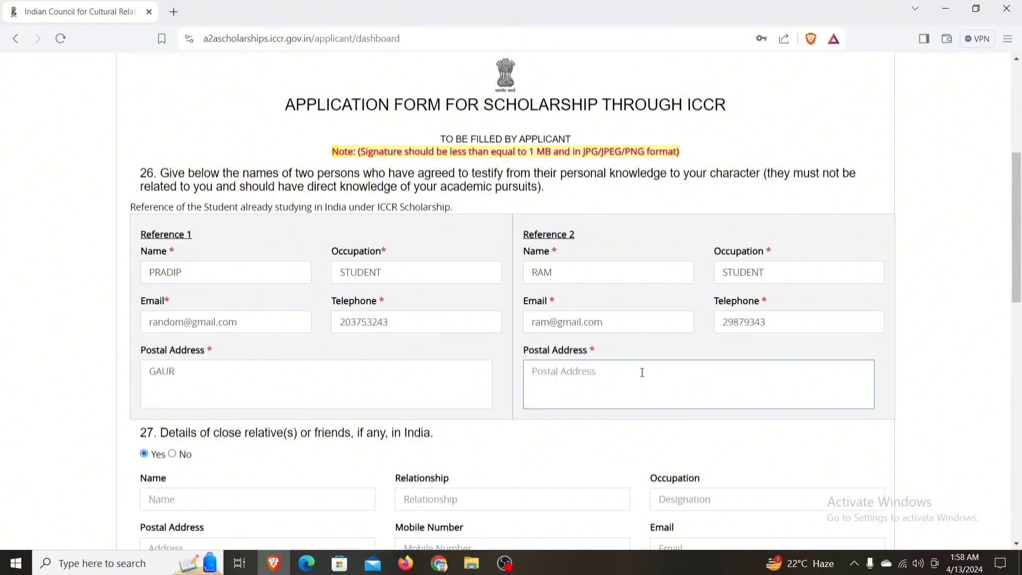
type("RAUTAHAT")
scroll(642, 372, "down", 1)
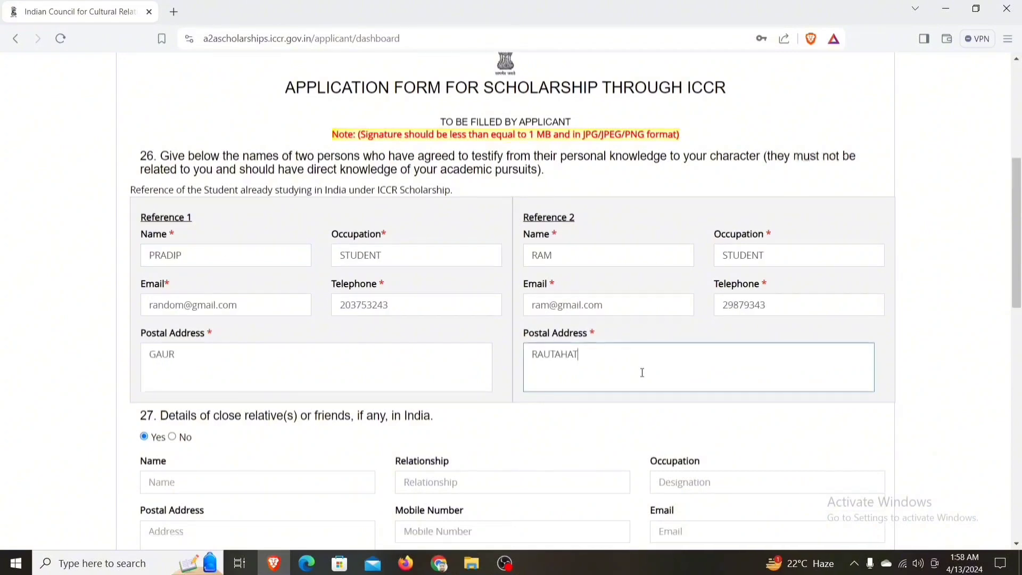
scroll(539, 351, "down", 2)
left_click(463, 342)
scroll(463, 343, "up", 2)
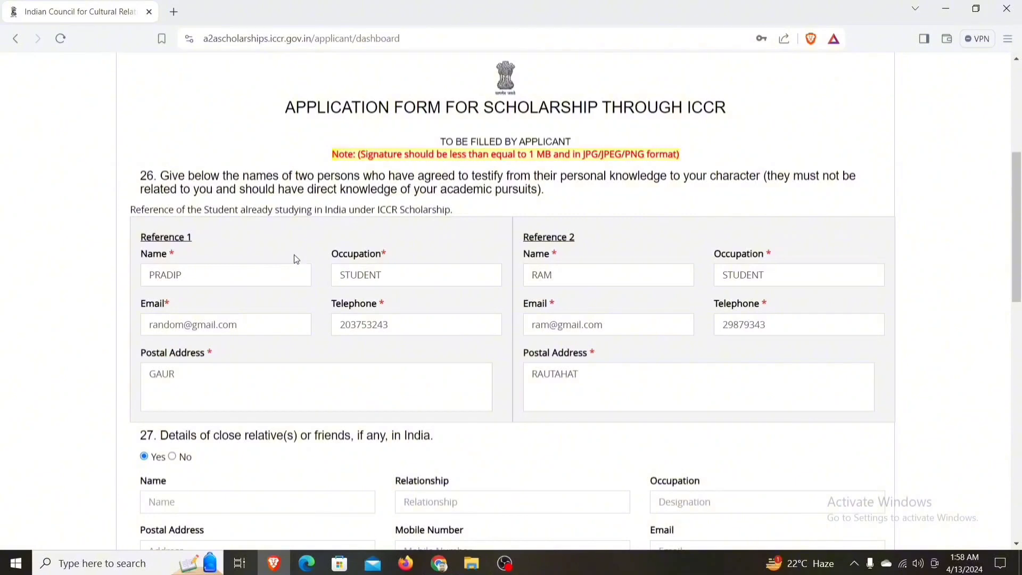
scroll(333, 249, "down", 3)
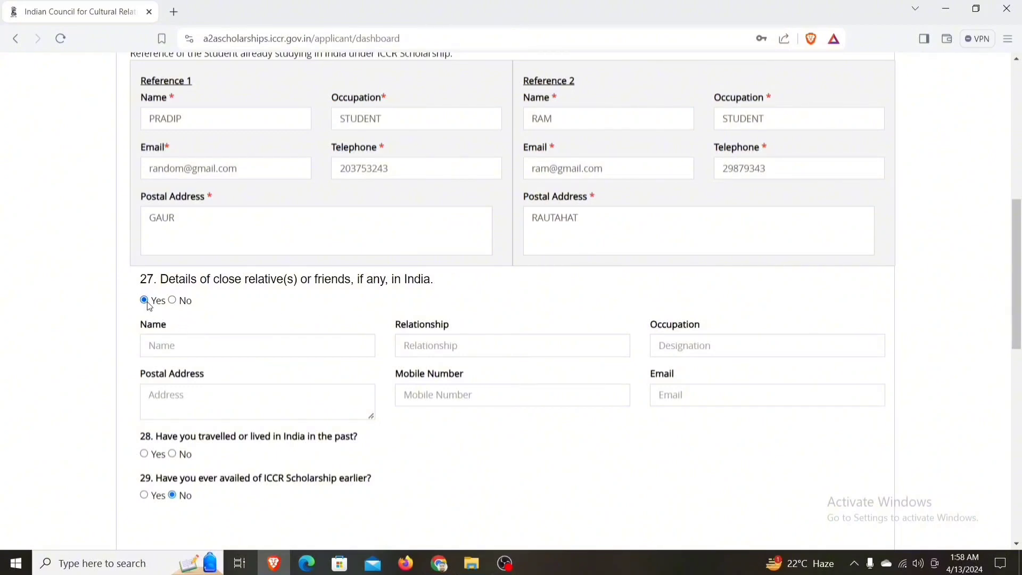
- Answer No to having relatives in India and No to question 28 about being in India
left_click(173, 303)
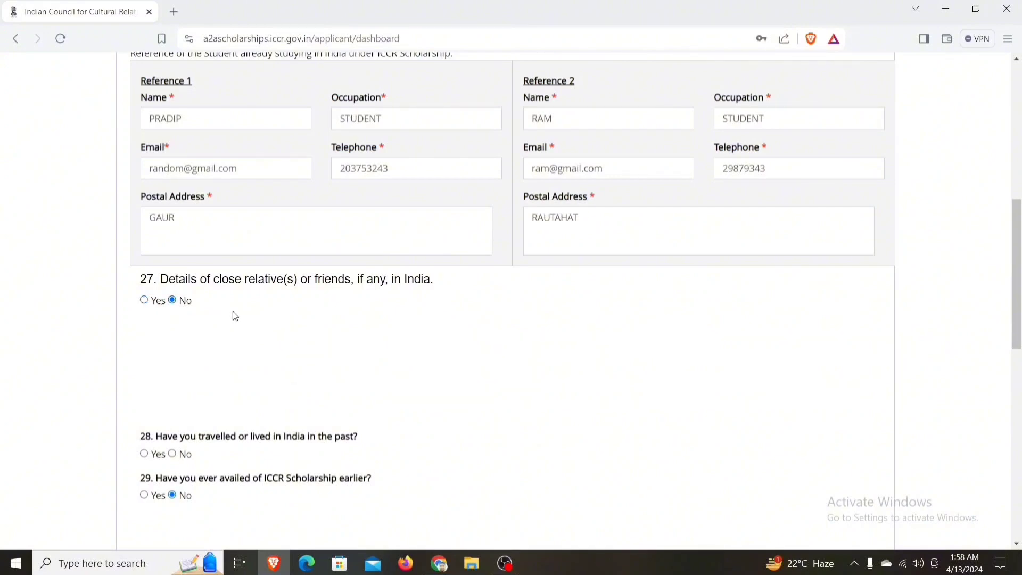
scroll(235, 314, "down", 2)
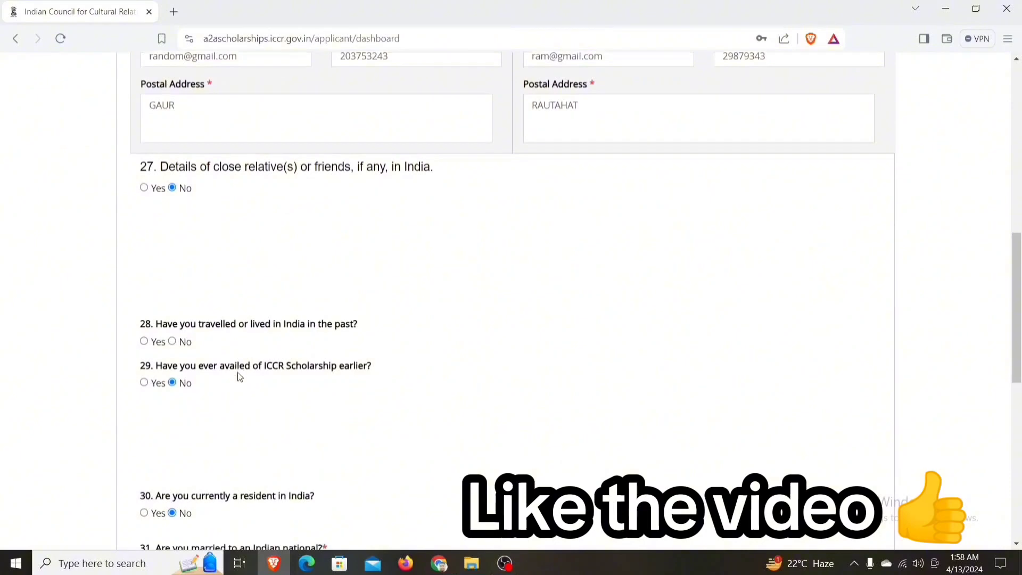
scroll(238, 376, "down", 1)
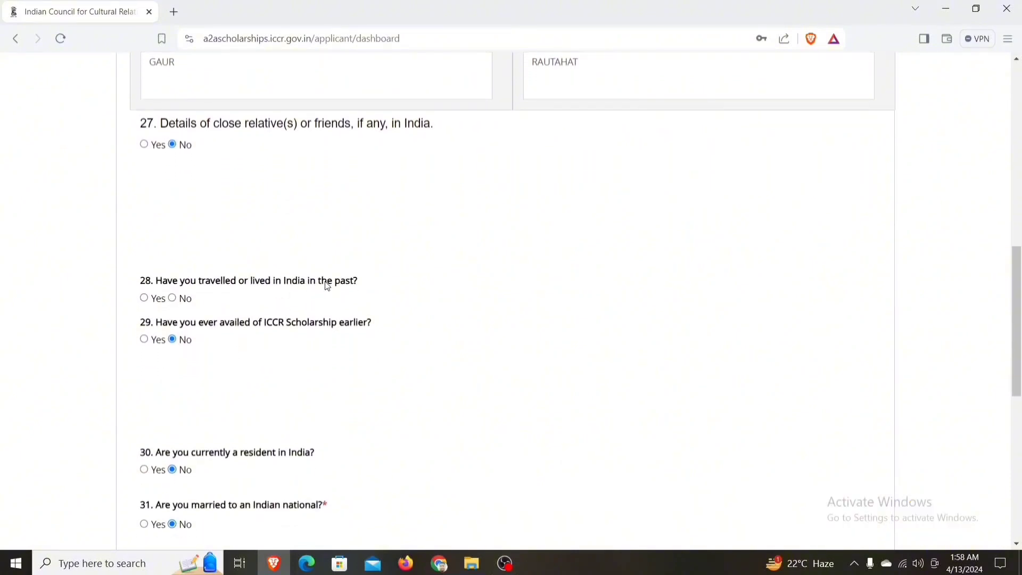
left_click(145, 299)
left_click(173, 298)
- Try Yes on the previous ICCR scholarship question with its detail fields, then revert question 29 to No
scroll(328, 344, "down", 1)
left_click(144, 310)
left_click(181, 356)
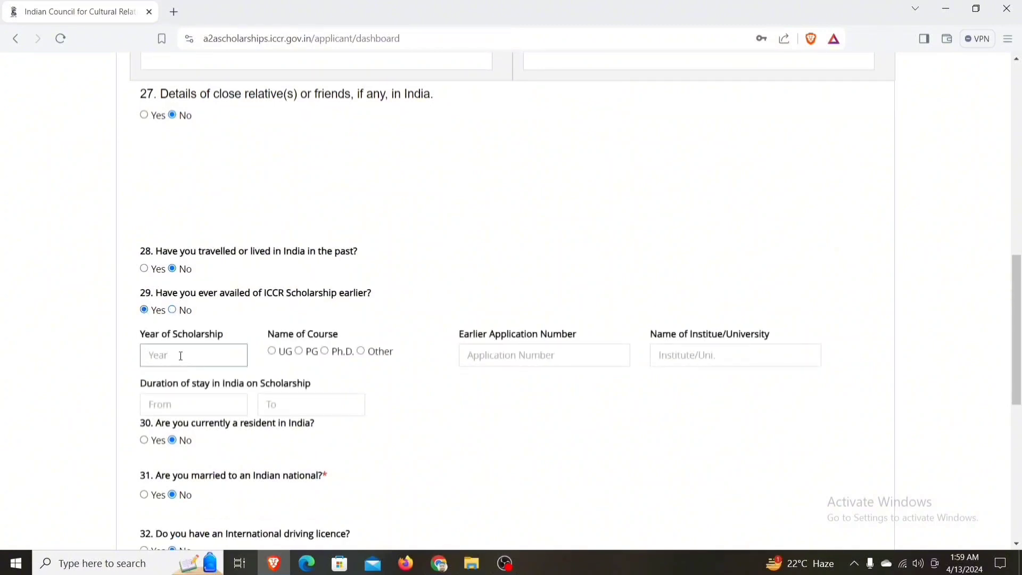
left_click(512, 354)
left_click(679, 354)
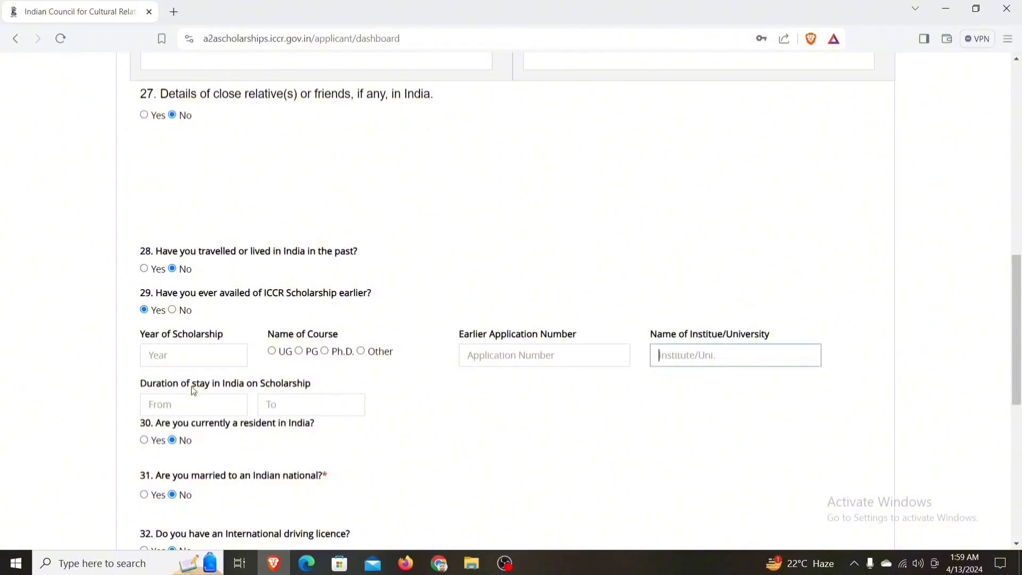
left_click(180, 399)
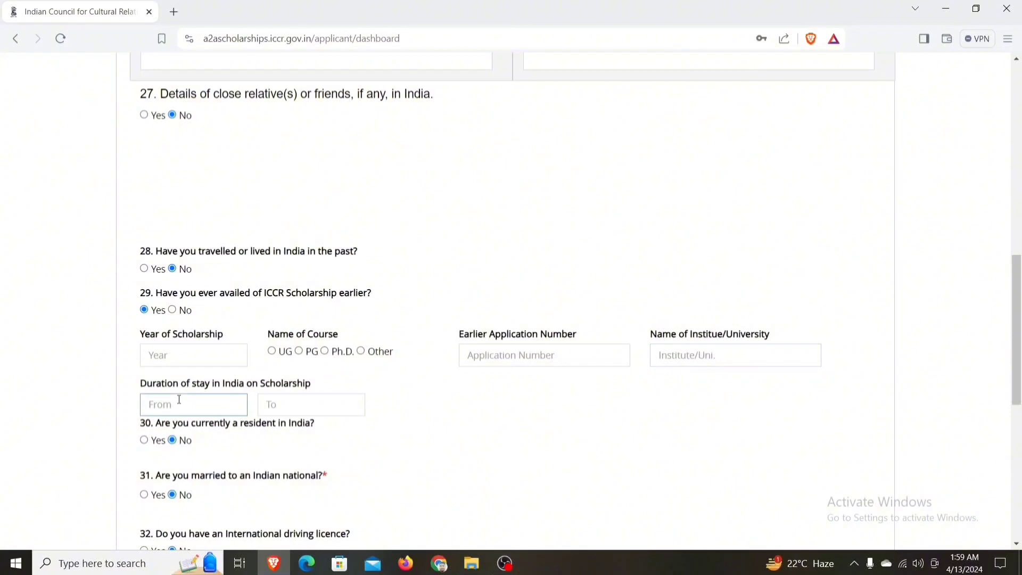
left_click(287, 404)
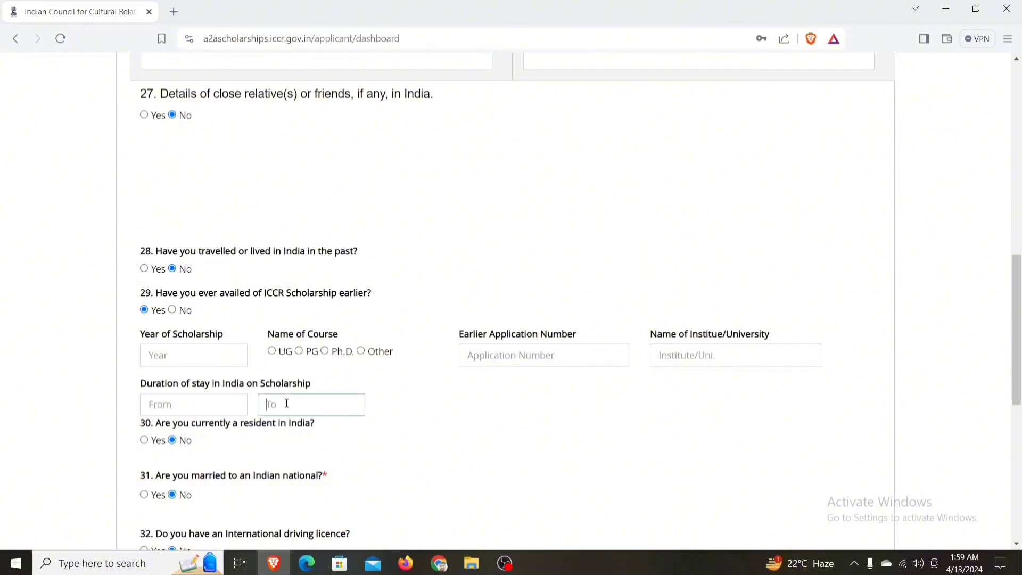
left_click(172, 309)
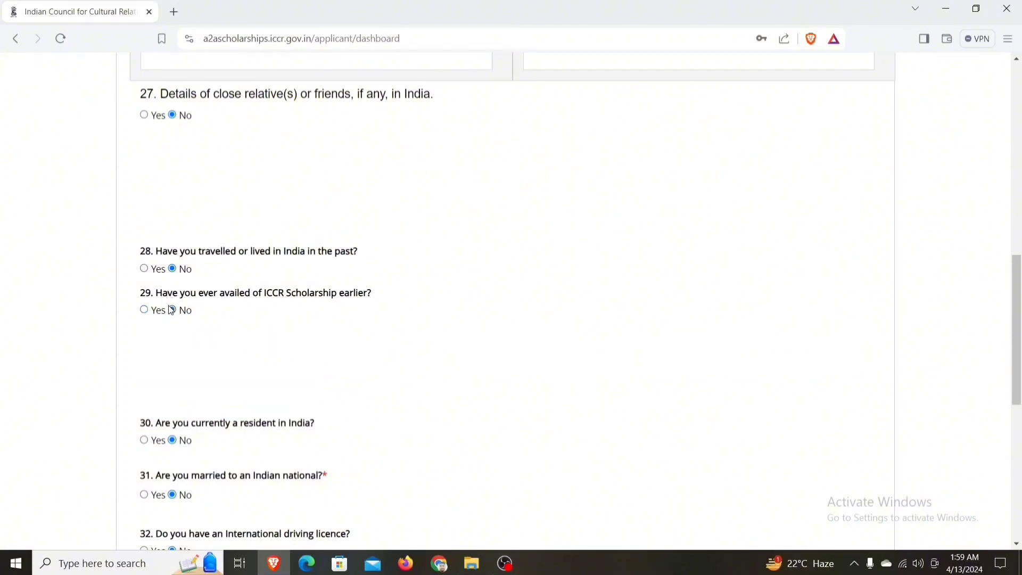
scroll(260, 369, "down", 2)
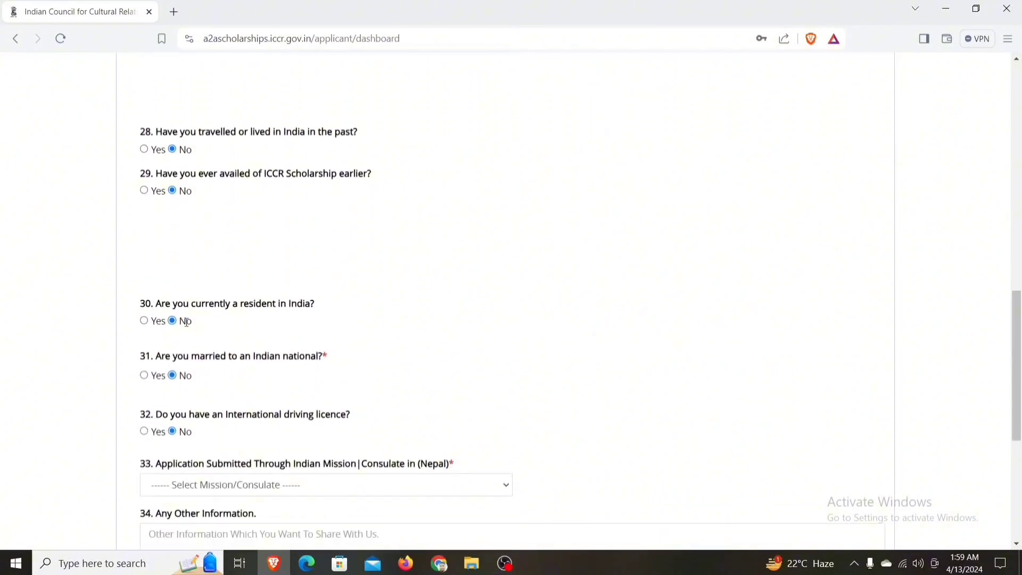
scroll(187, 323, "down", 1)
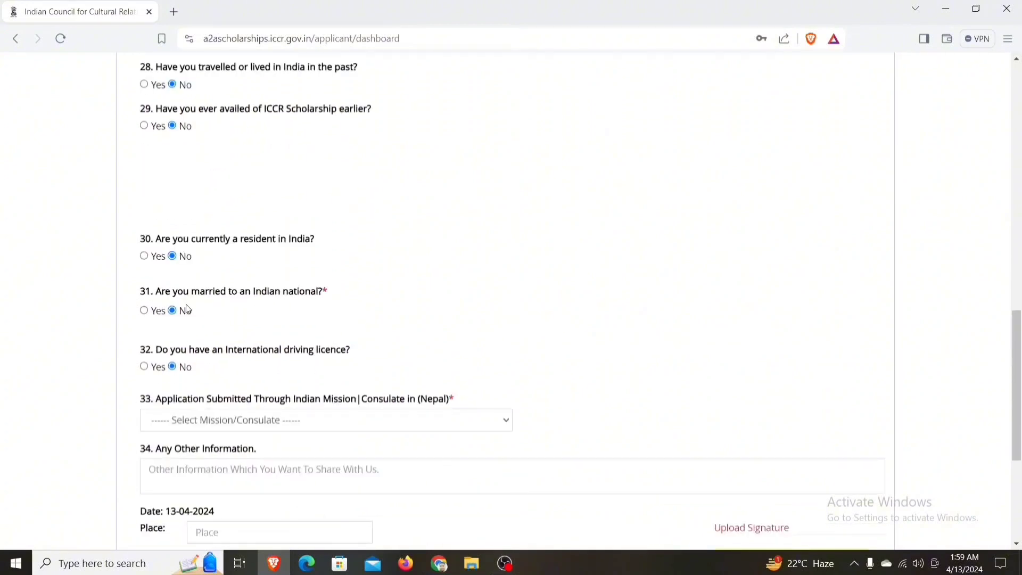
left_click(144, 310)
left_click(172, 311)
left_click(144, 366)
left_click(526, 362)
left_click(666, 367)
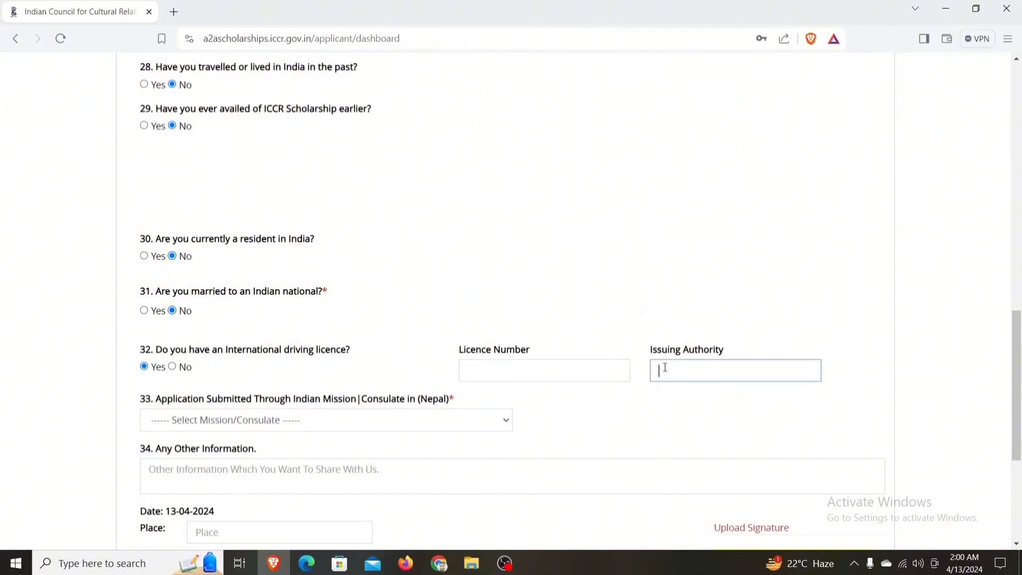
left_click(173, 367)
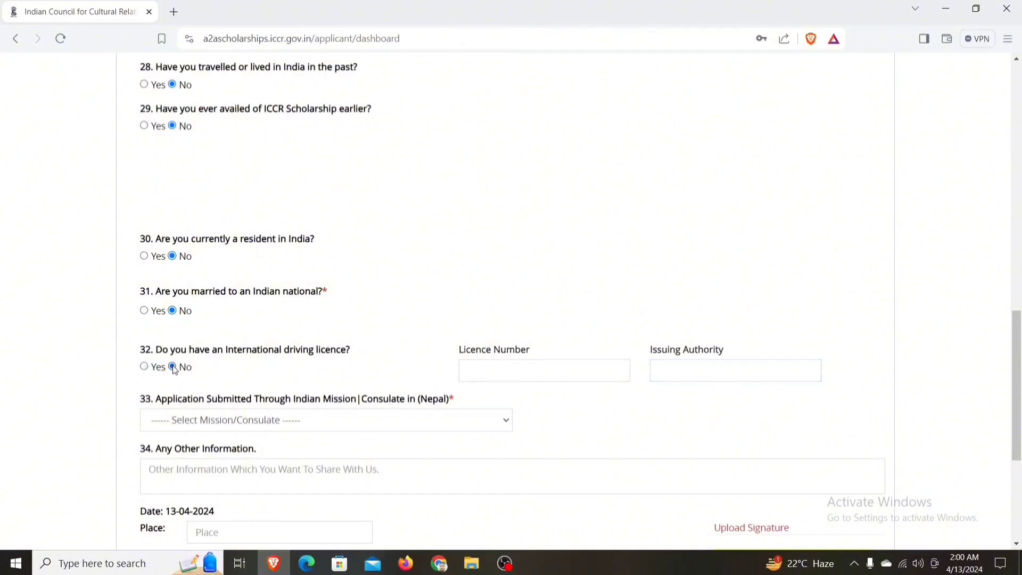
scroll(175, 371, "down", 1)
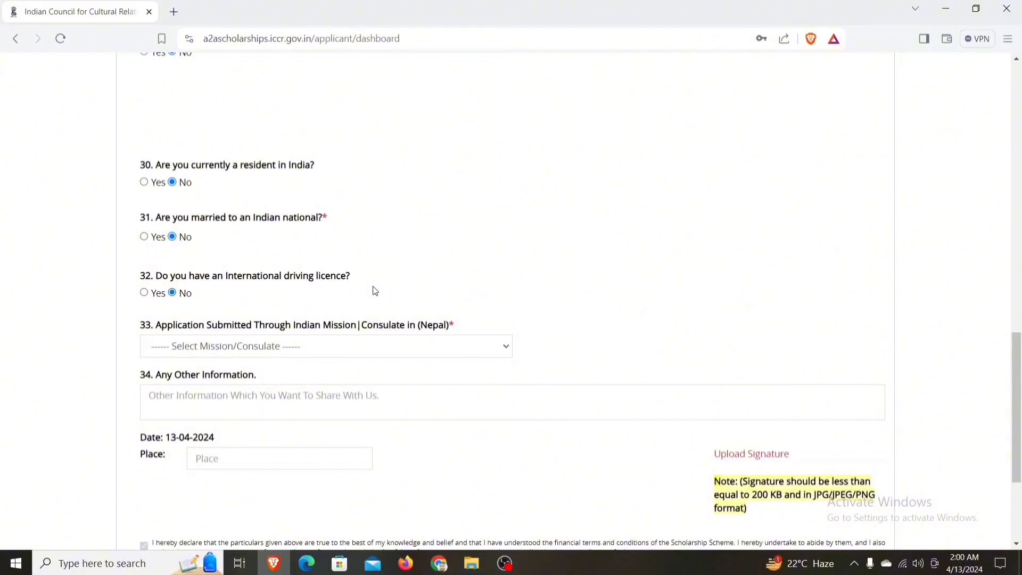
- Choose Embassy of India Kathmandu in the question 33 Mission/Consulate dropdown
left_click(272, 352)
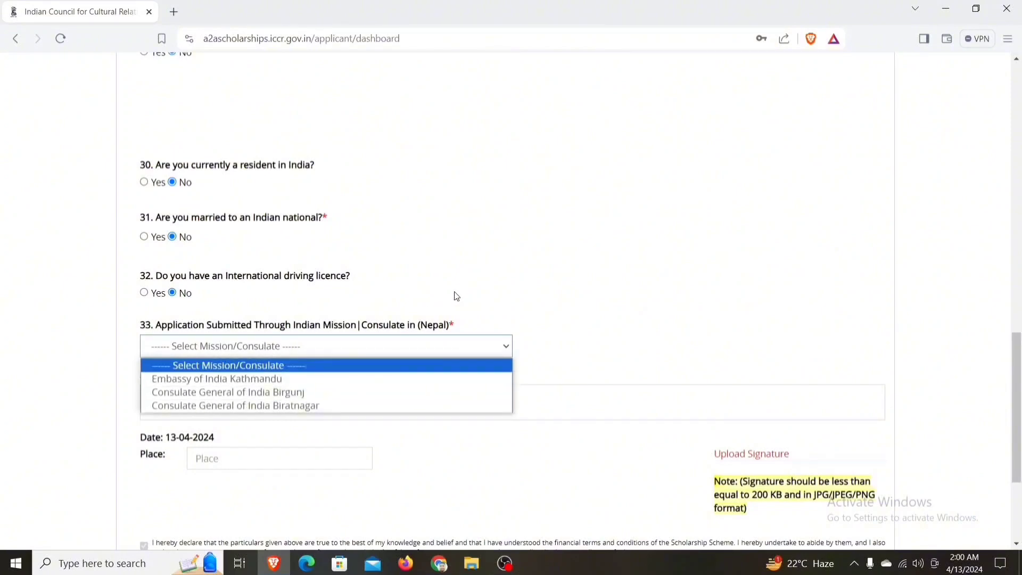
left_click(445, 348)
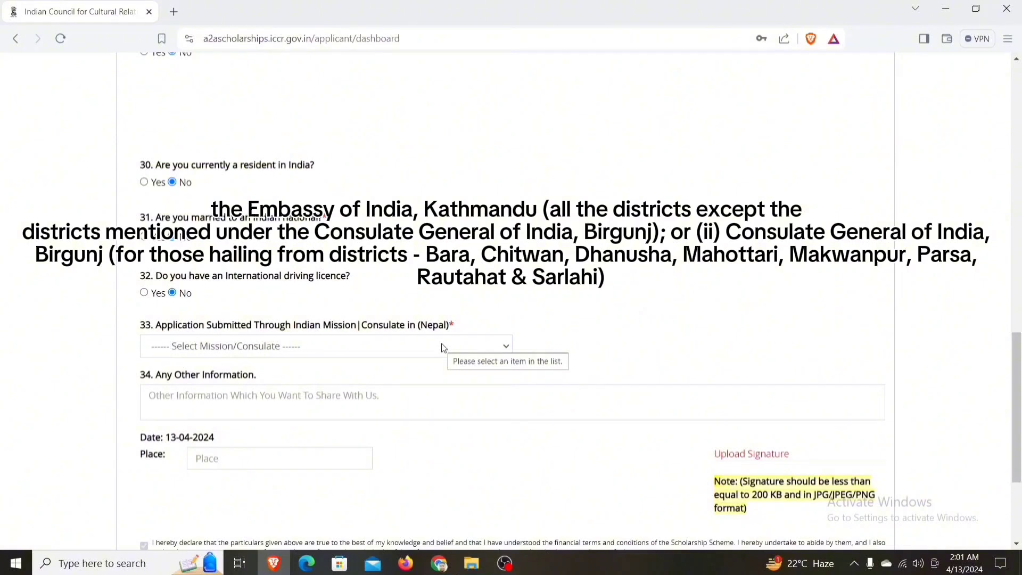
left_click(445, 349)
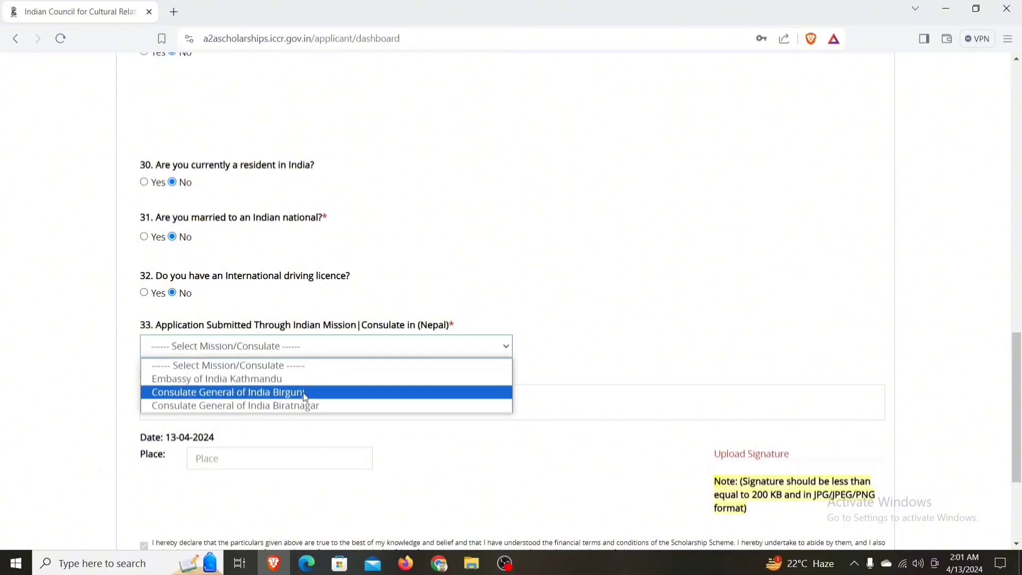
left_click(281, 378)
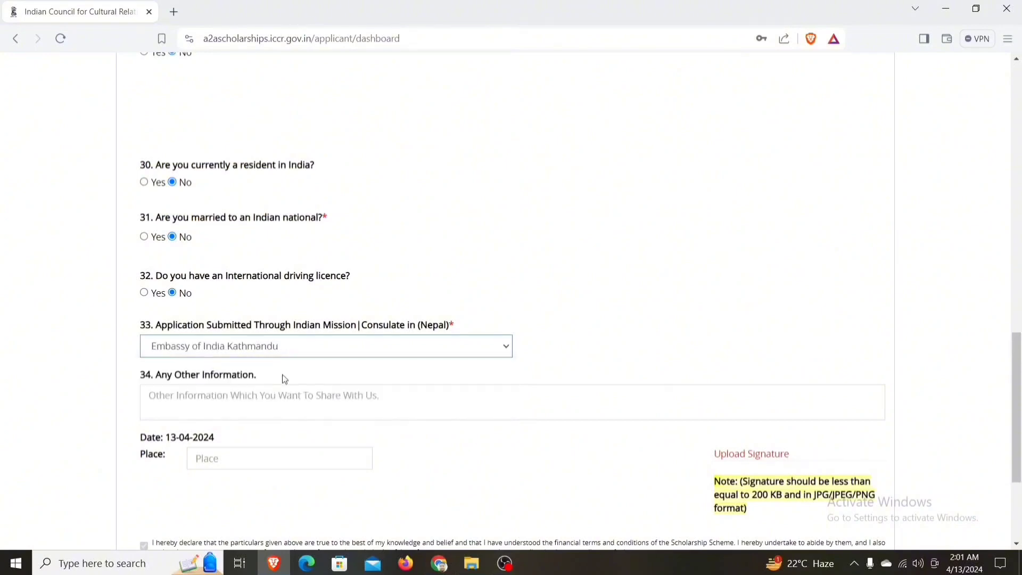
scroll(316, 375, "down", 2)
left_click(226, 316)
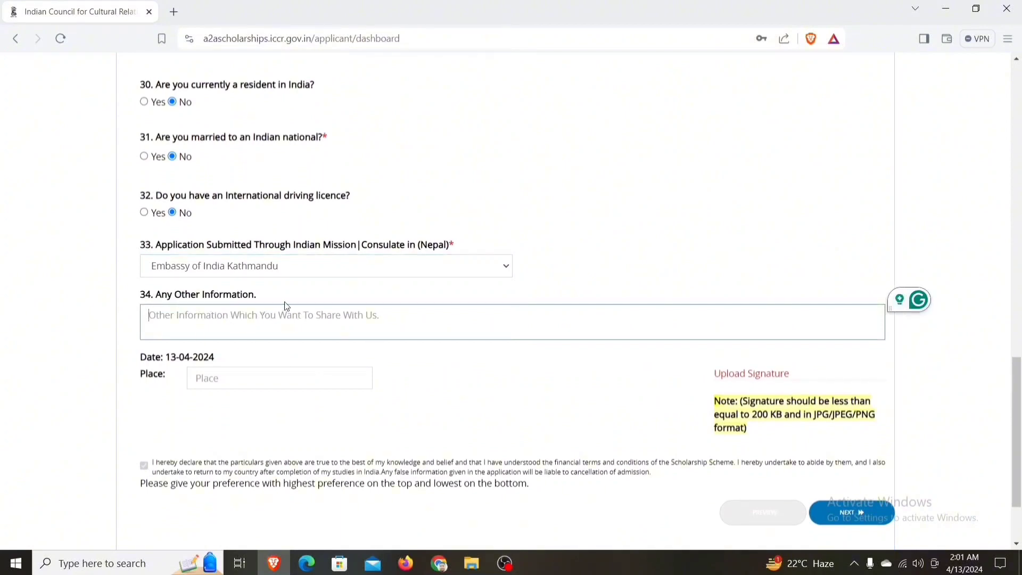
- Upload the signature image from the computer and confirm the success message
scroll(266, 319, "down", 1)
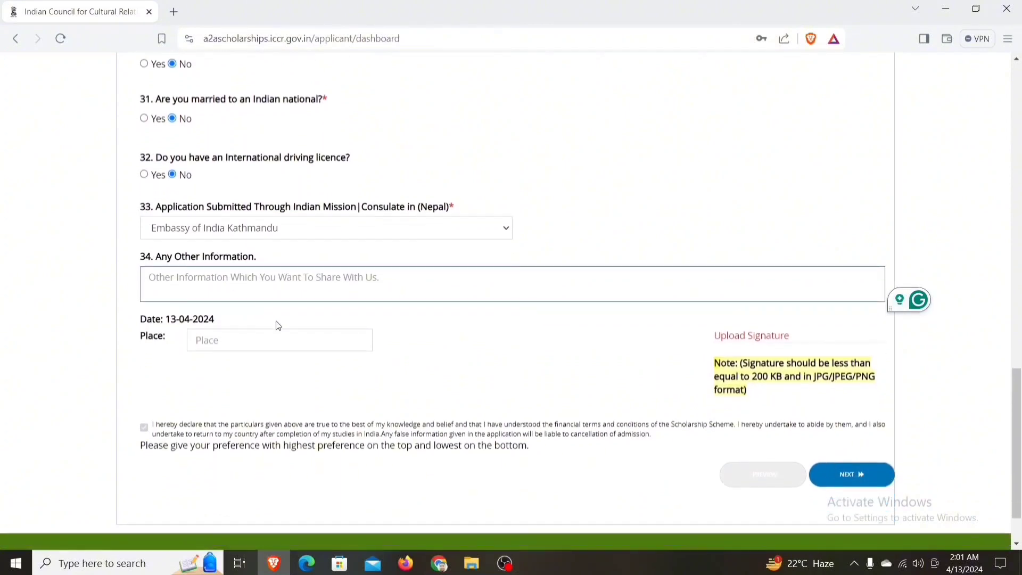
left_click(208, 337)
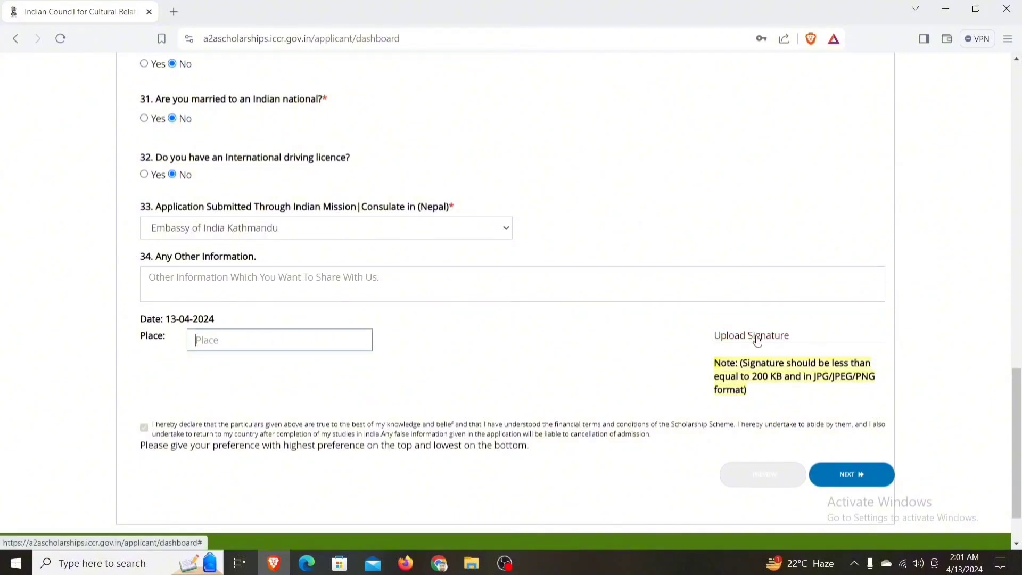
left_click(752, 375)
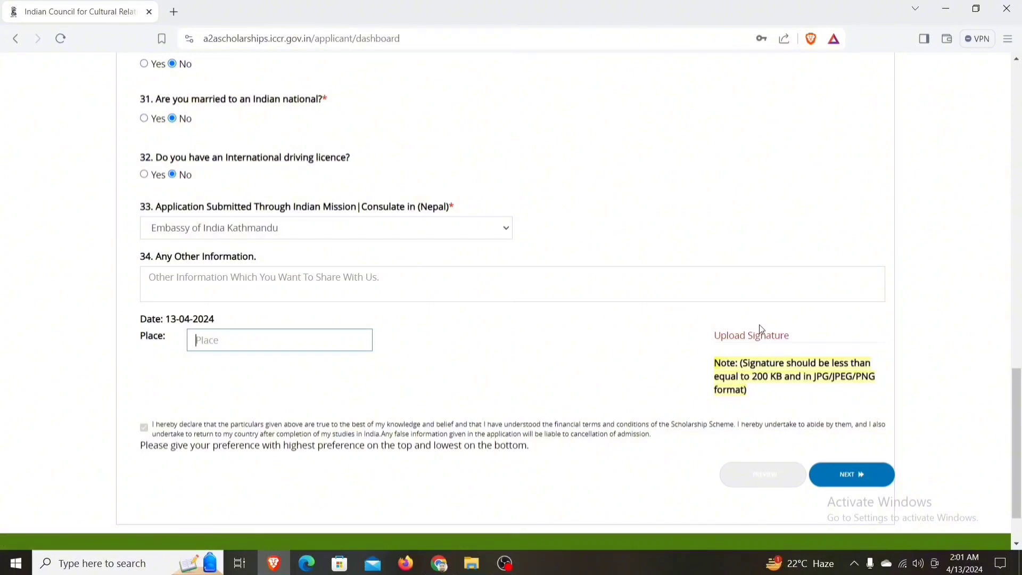
left_click(750, 341)
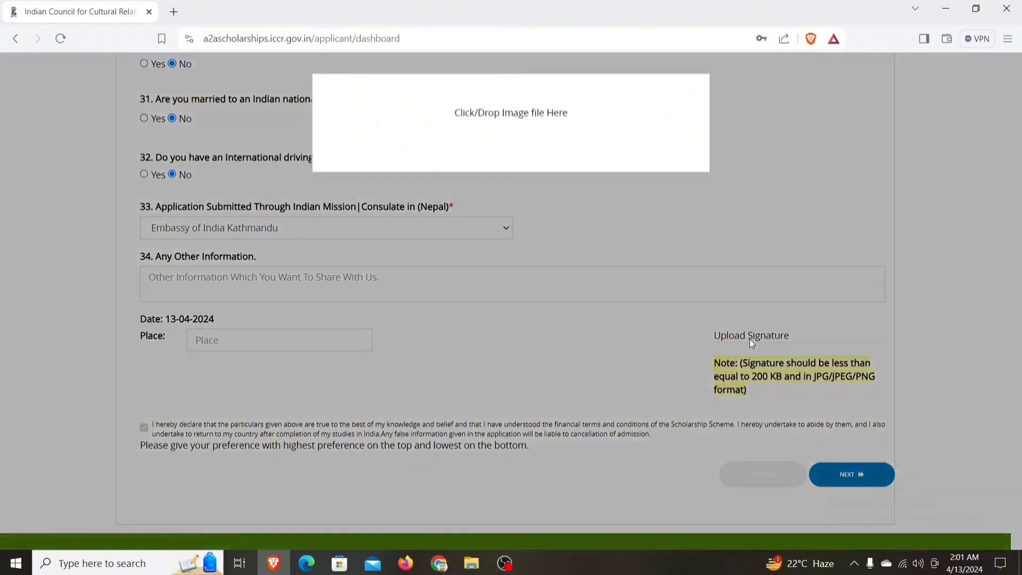
left_click(513, 118)
double_click(454, 104)
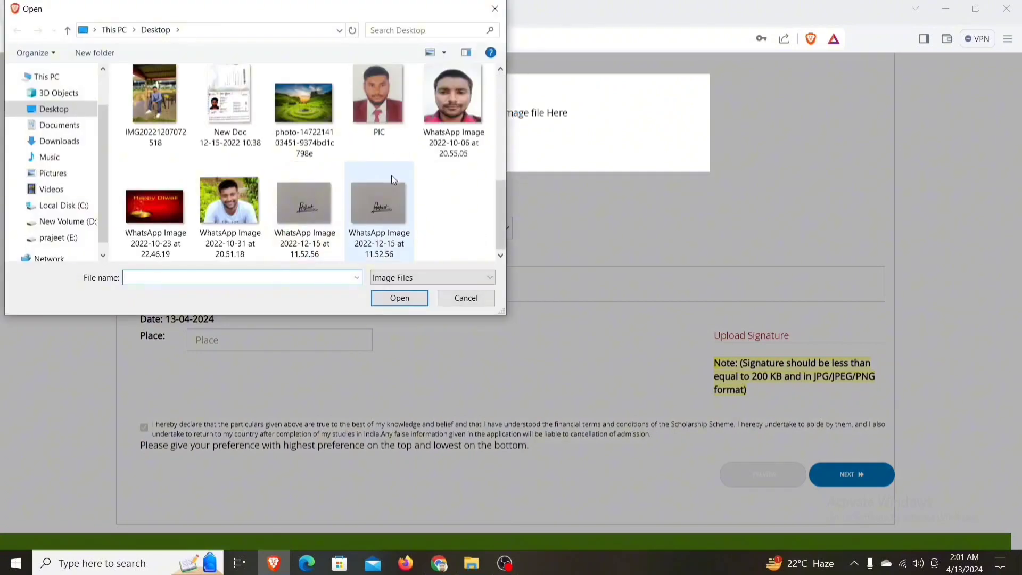
double_click(381, 213)
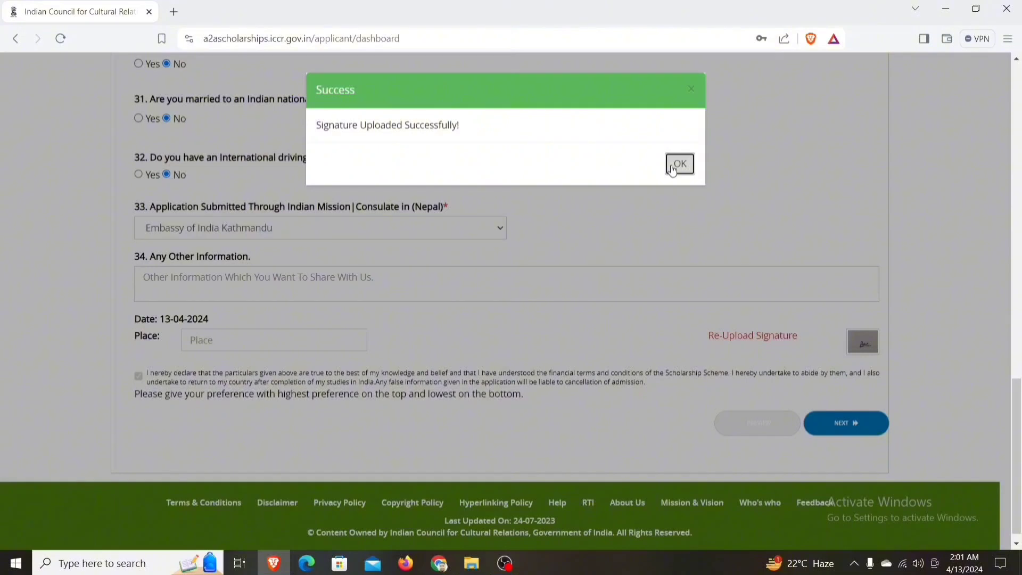
left_click(679, 164)
- Save this section and proceed to the Documents step
scroll(527, 201, "up", 6)
scroll(479, 202, "up", 7)
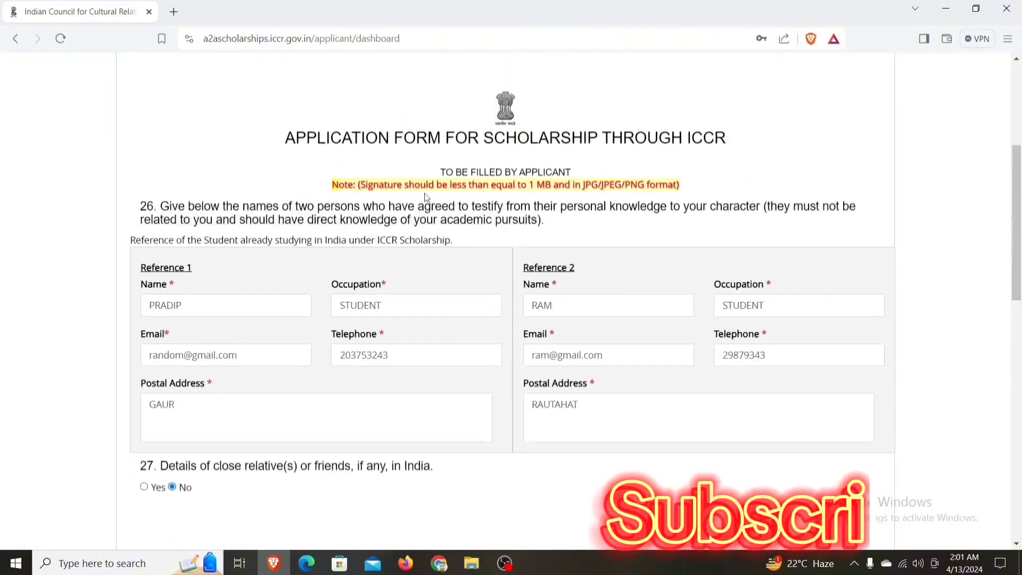
scroll(452, 207, "down", 5)
scroll(453, 210, "down", 8)
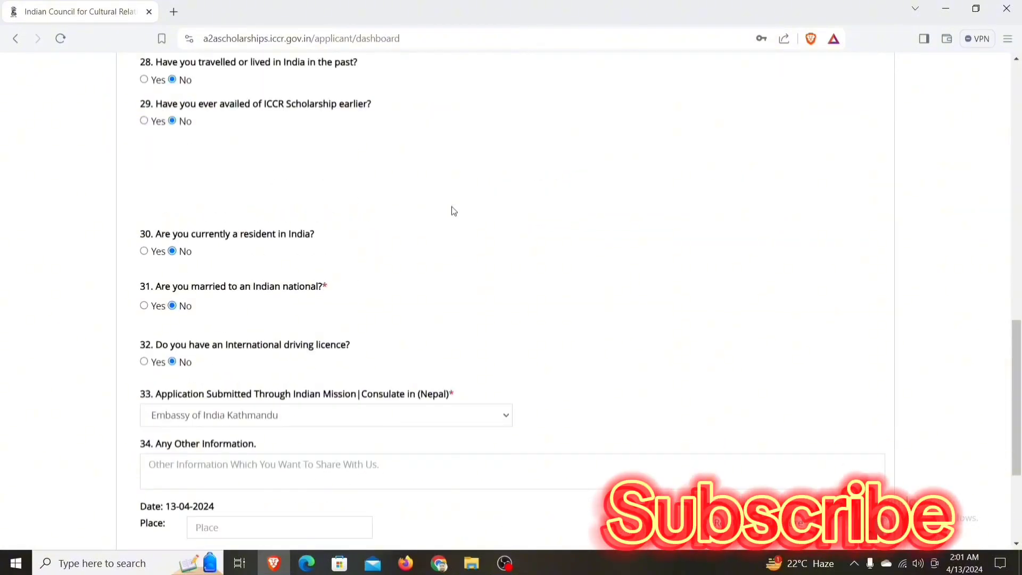
left_click(867, 415)
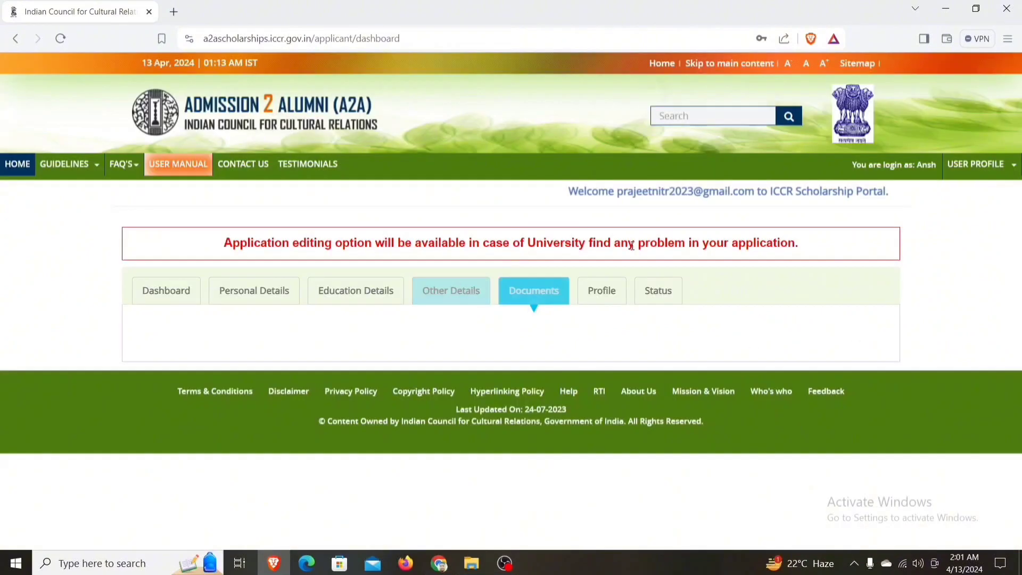
scroll(529, 197, "down", 4)
scroll(485, 195, "up", 2)
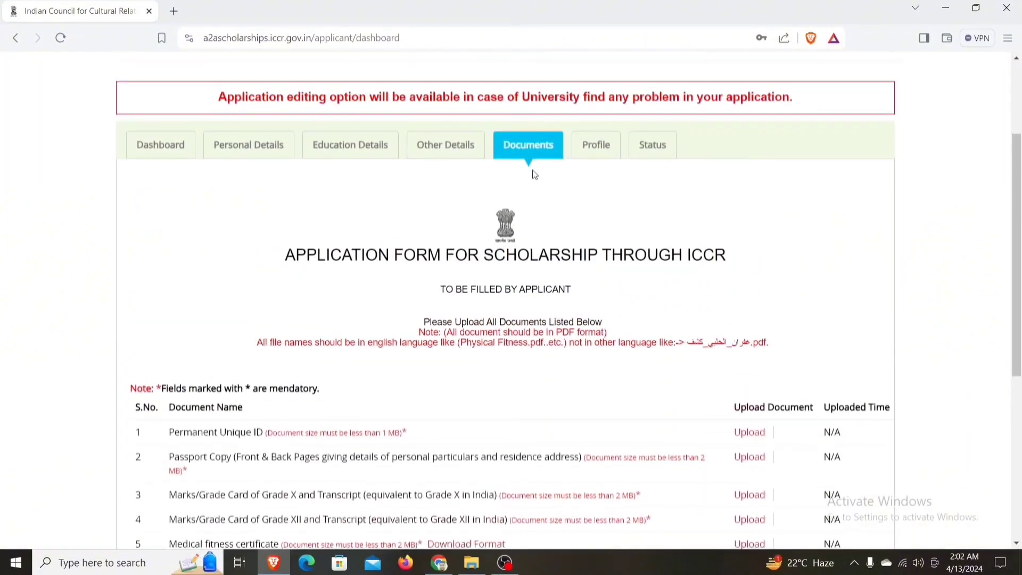
scroll(521, 288, "down", 1)
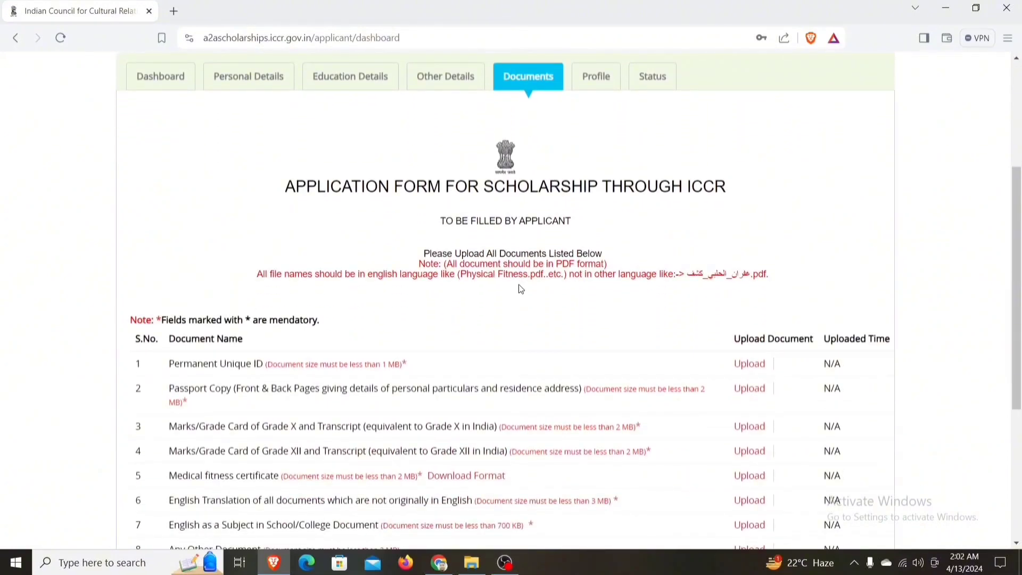
scroll(568, 253, "up", 1)
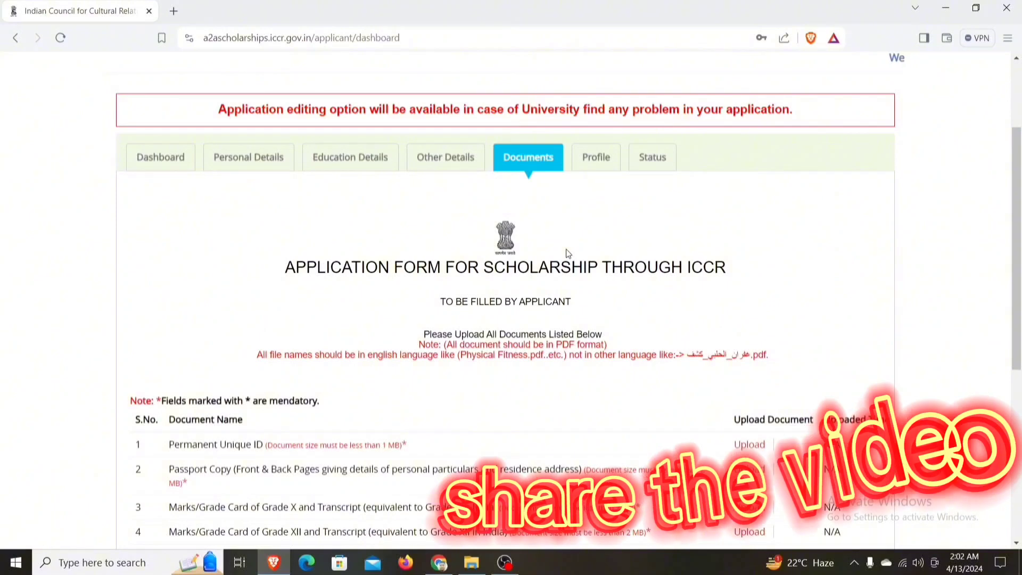